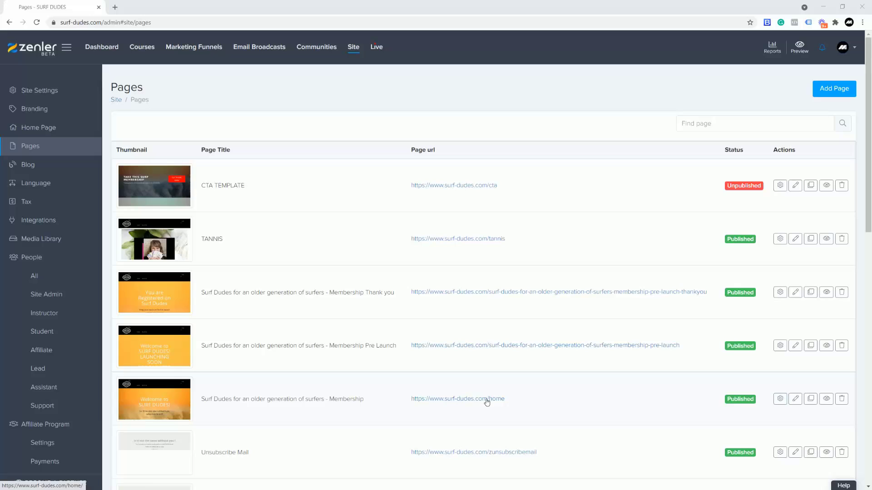
Step: Set the page URL ending of the "Surf Dudes for an older generation of surfers - Membership" page to "pretty" and save it
left_click(780, 399)
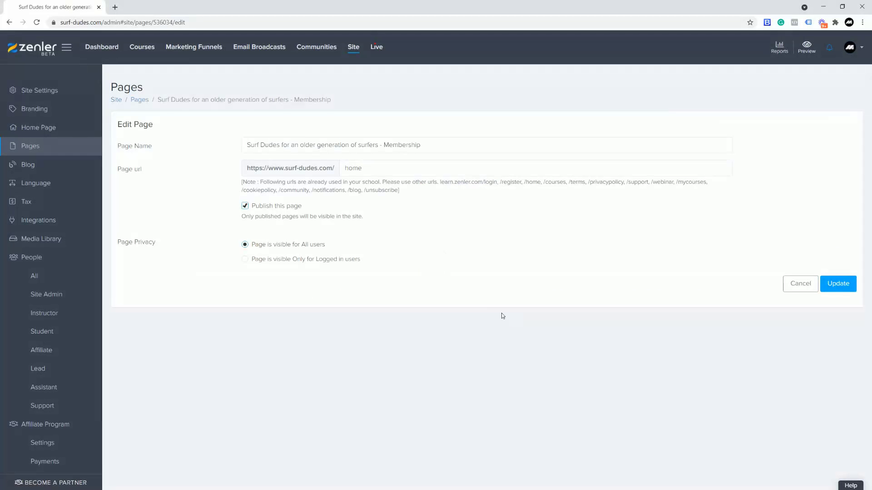
left_click_drag(363, 168, 343, 169)
left_click(460, 236)
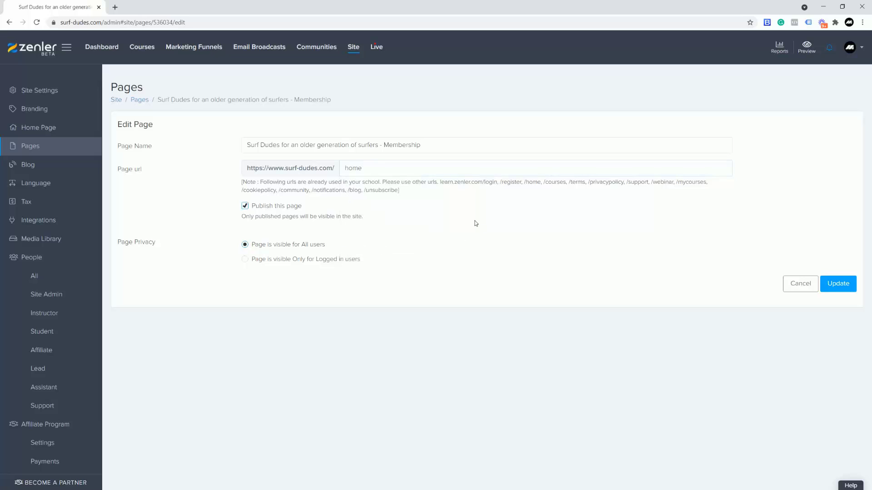
left_click(363, 168)
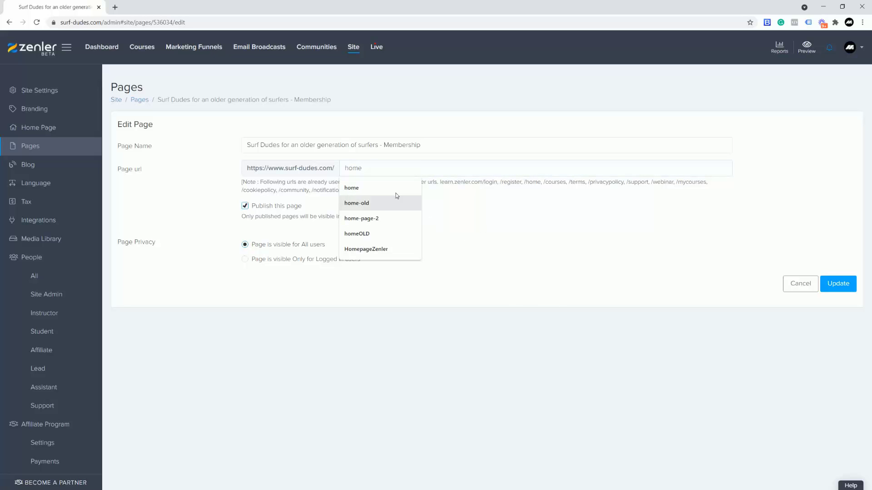
left_click_drag(364, 168, 513, 218)
key("BackSpace")
key("BackSpace")
key("BackSpace")
key("BackSpace")
type("pretty")
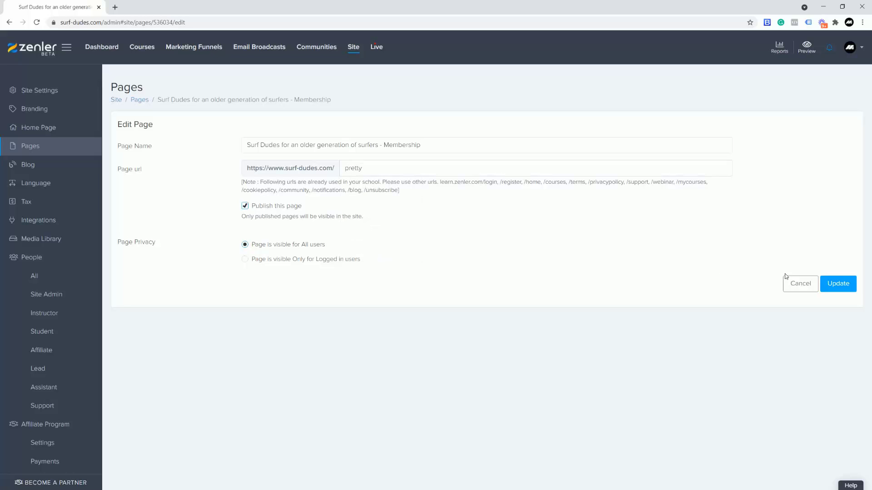
left_click(837, 285)
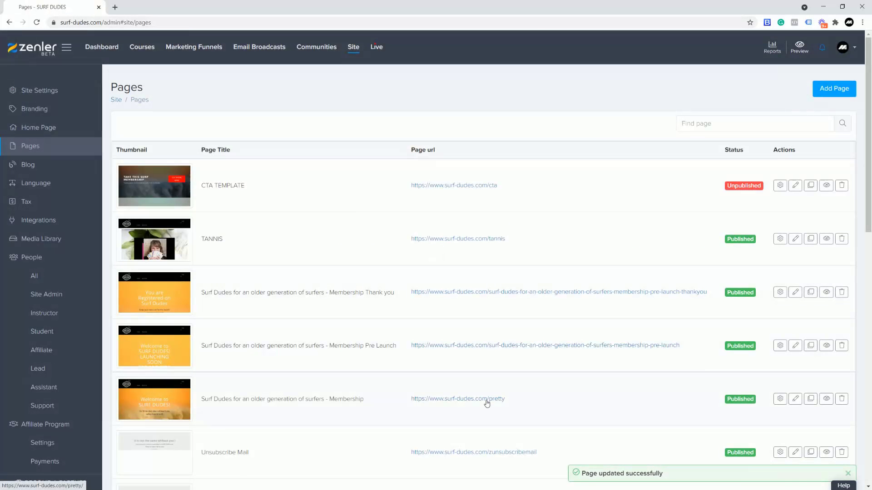
Step: Restore the Membership page's URL ending to "home" and save the page
left_click(780, 399)
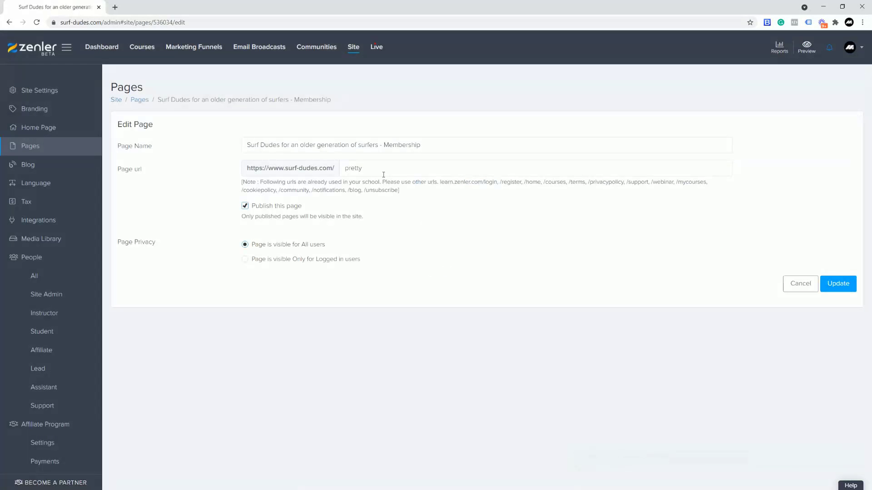
double_click(367, 170)
type("home")
left_click(747, 281)
left_click(838, 284)
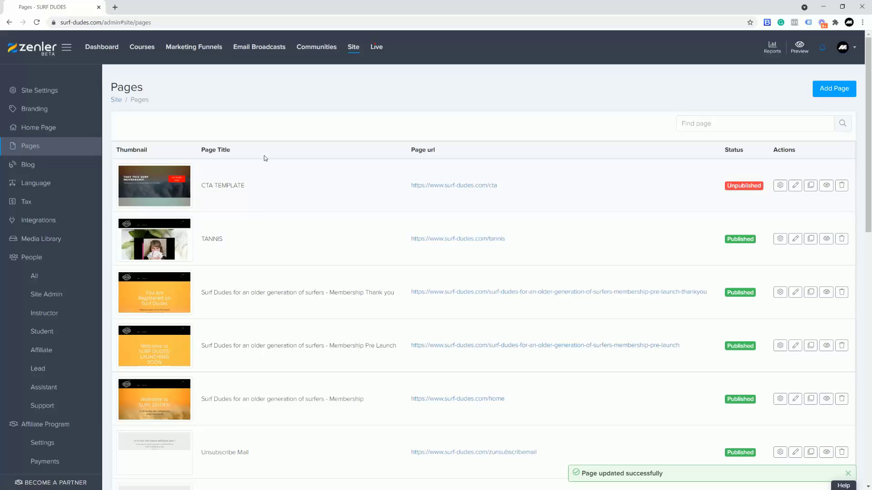
Step: Preview the first thank you page of the "test" marketing funnel and examine the /f/ part of its address
left_click(194, 50)
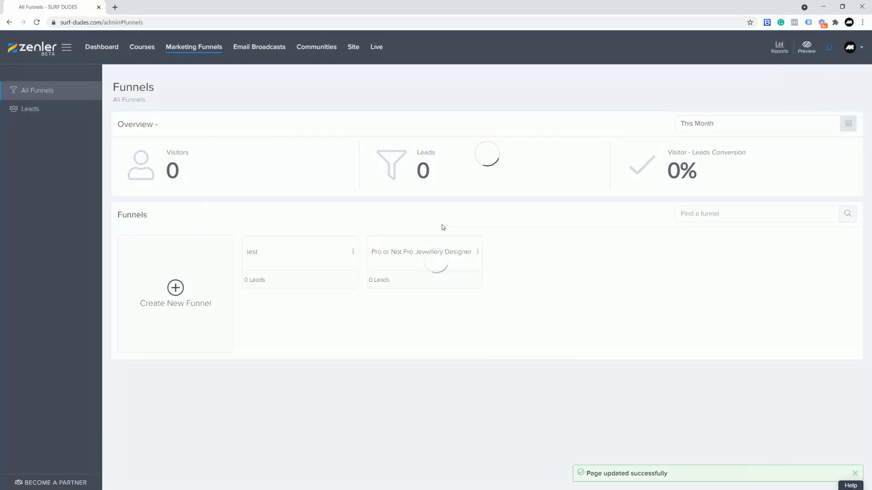
left_click(293, 268)
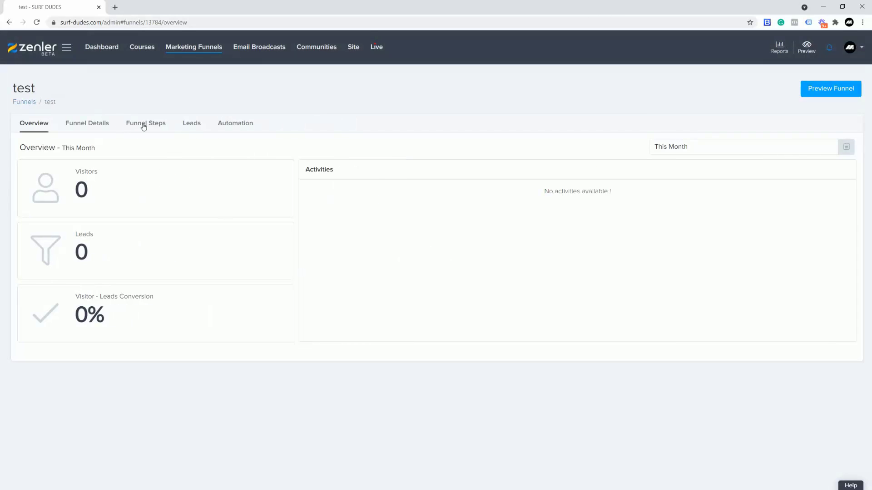
left_click(144, 126)
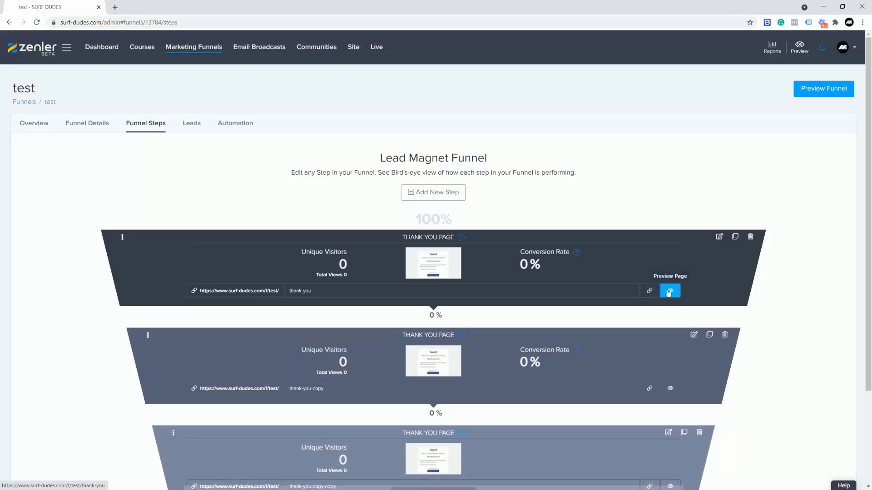
left_click(669, 291)
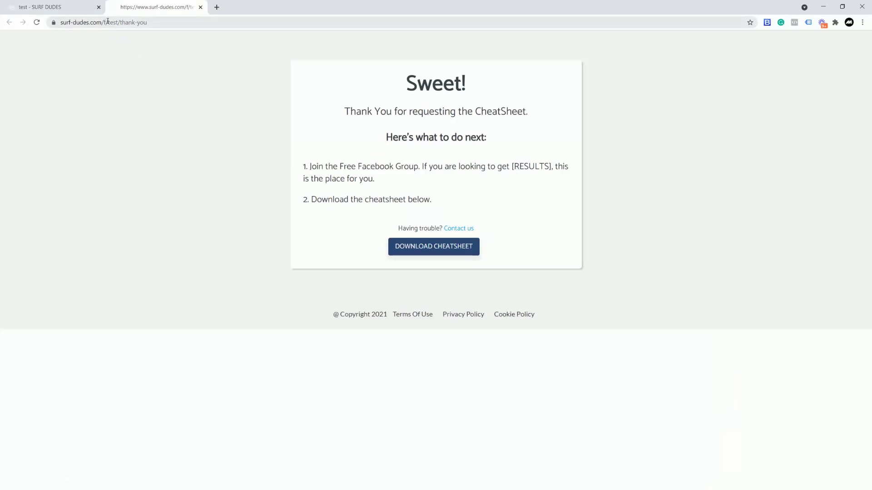
double_click(108, 21)
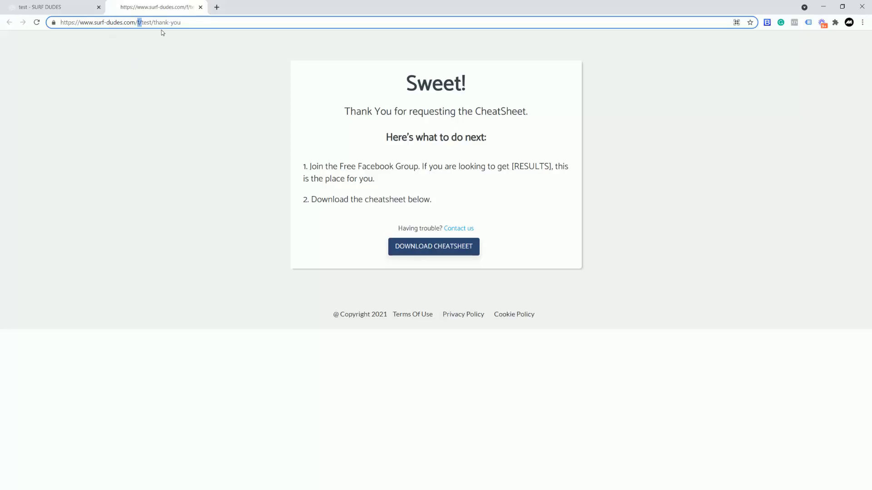
left_click_drag(150, 22, 144, 23)
Step: Open the steps of the "Pro or Not Pro Jewellery Designer" funnel and copy the Choice page's URL
left_click(82, 7)
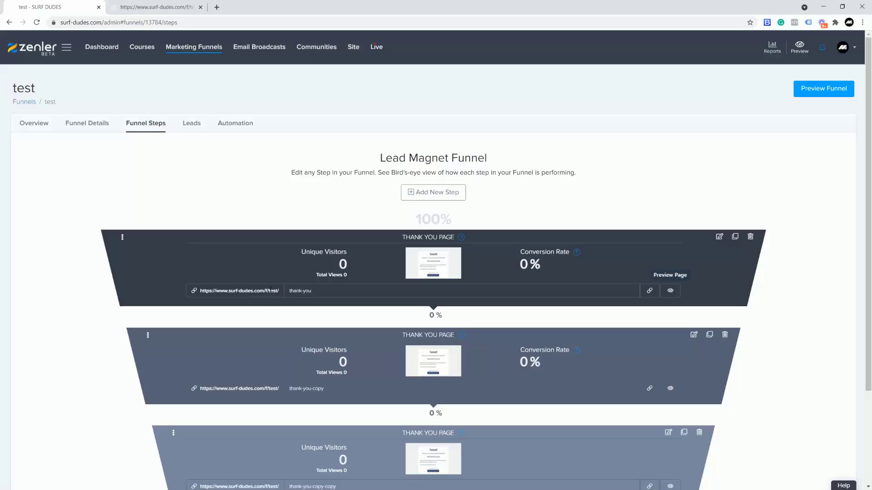
left_click(193, 49)
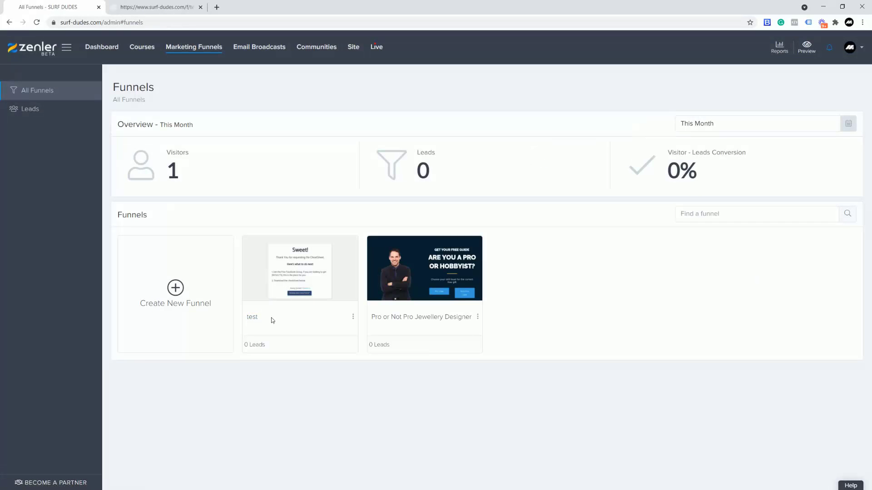
left_click(402, 278)
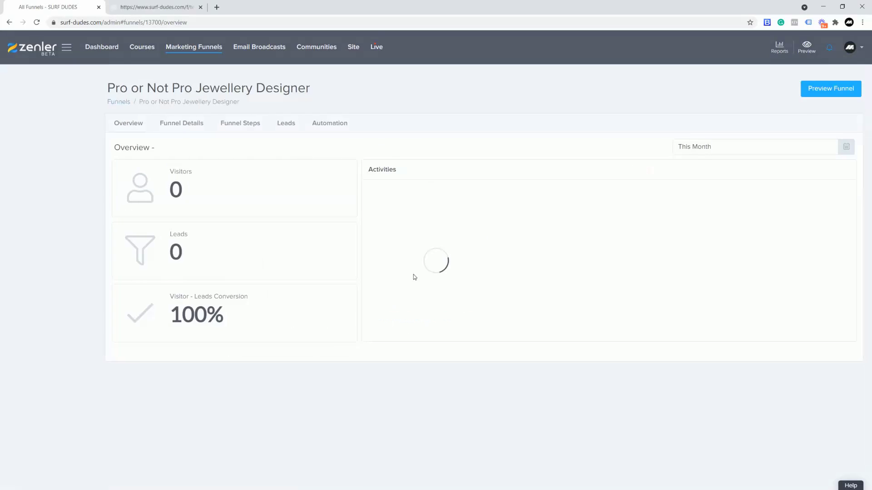
left_click(146, 123)
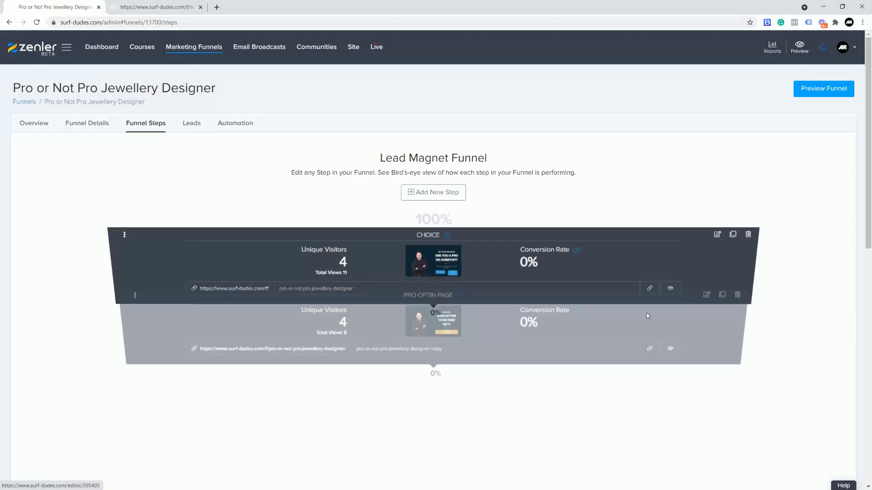
left_click(649, 292)
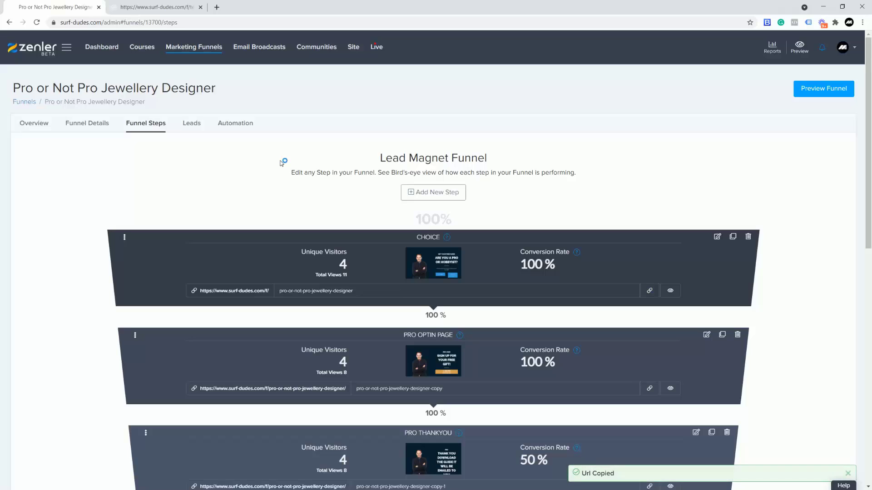
Step: Preview the Choice page and examine the domain, the /f/ prefix and the full funnel address
left_click(670, 290)
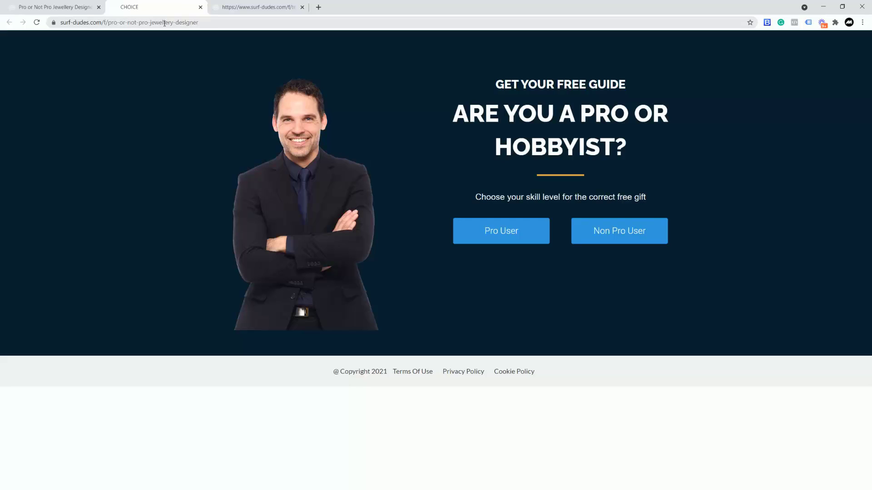
left_click_drag(109, 23, 105, 24)
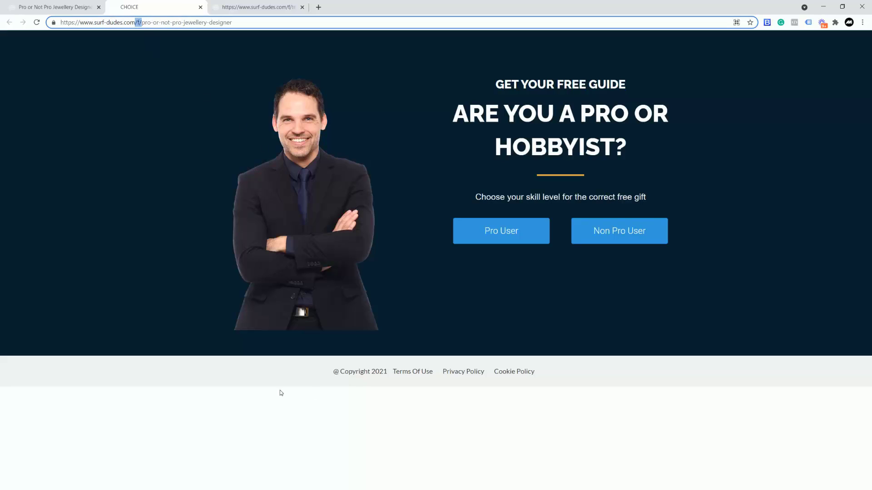
left_click(191, 353)
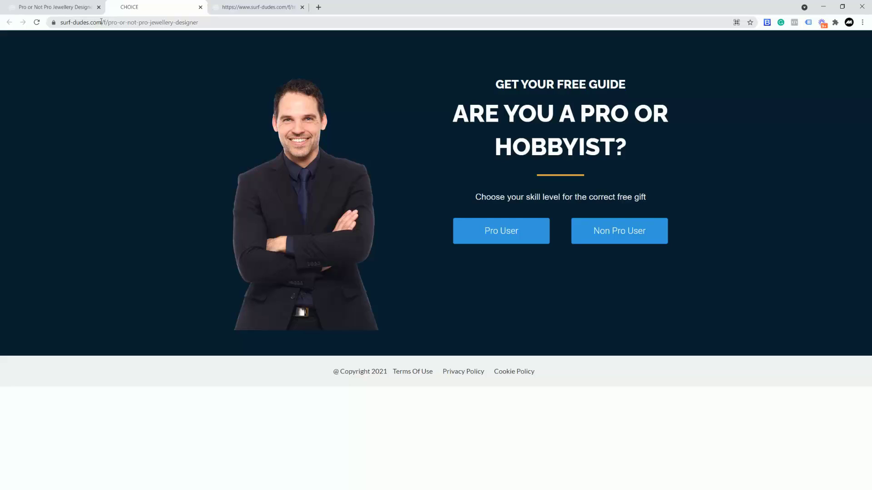
left_click_drag(102, 21, 60, 22)
left_click(260, 24)
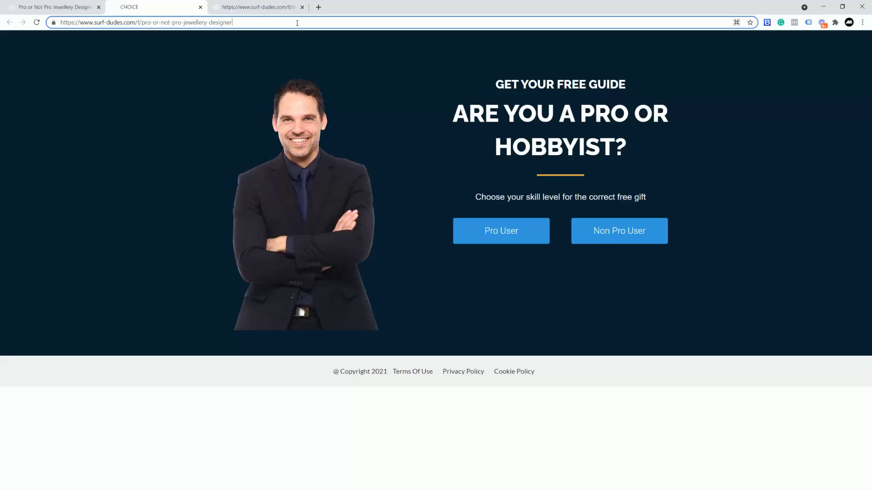
left_click_drag(136, 23, 61, 23)
left_click(135, 22)
left_click_drag(136, 22, 60, 22)
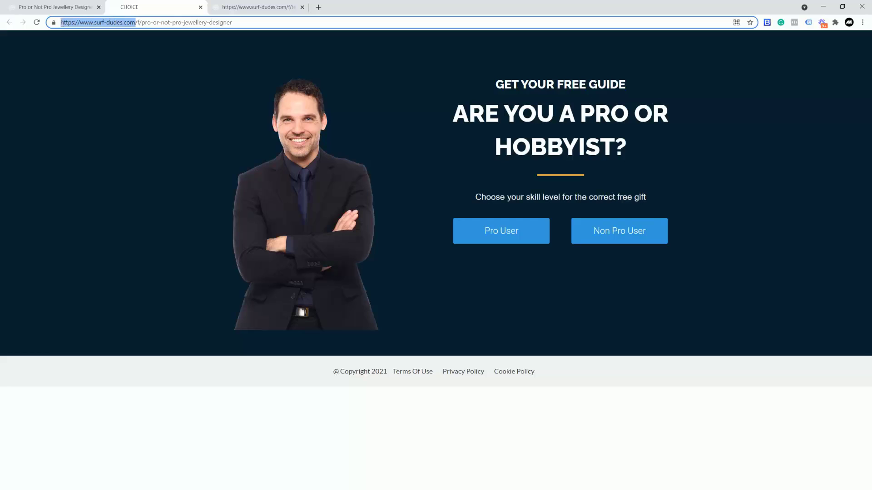
left_click(275, 24)
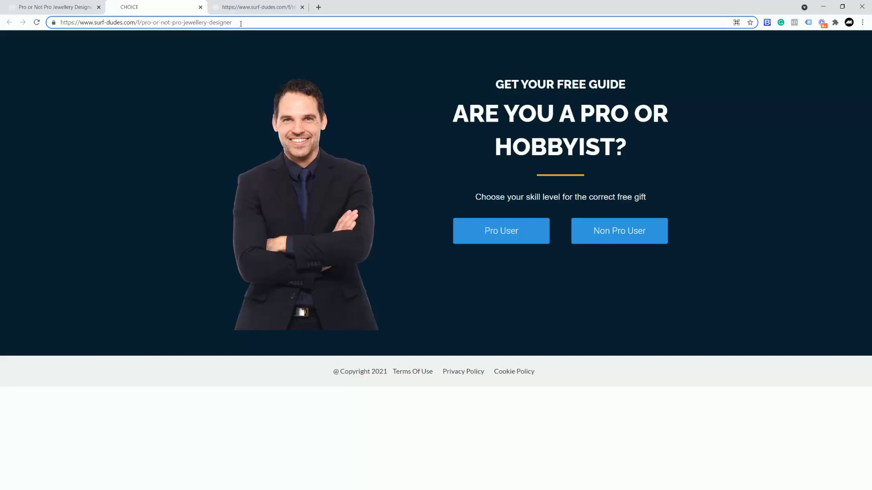
left_click(154, 23)
left_click_drag(248, 22, 66, 30)
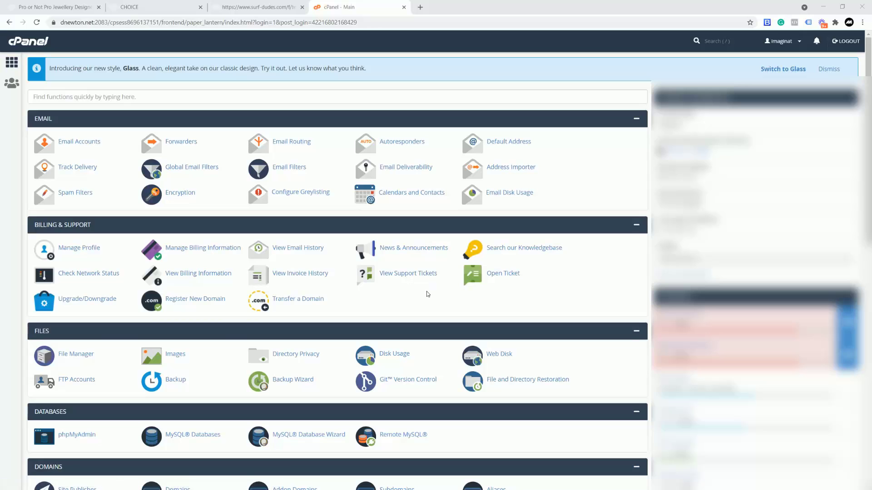
Step: Switch to cPanel, open Redirects and choose surf-dudes.com as the domain for a new redirect
scroll(426, 295, "down", 5)
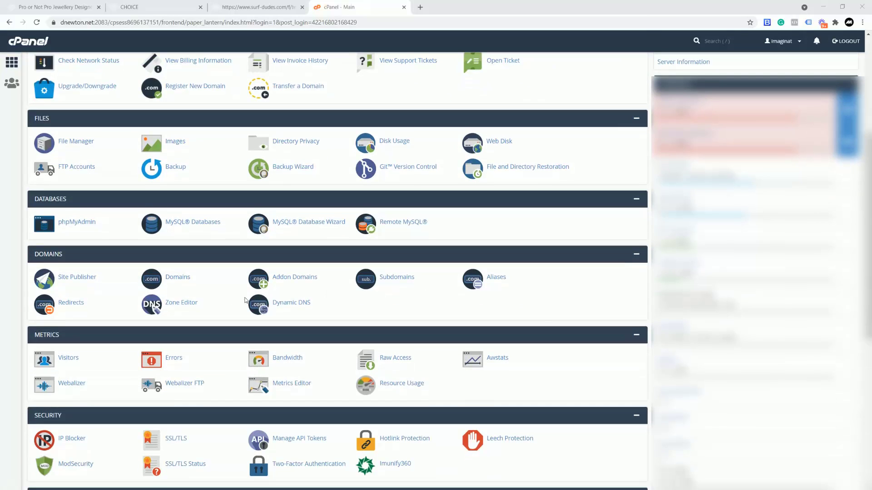
left_click(66, 303)
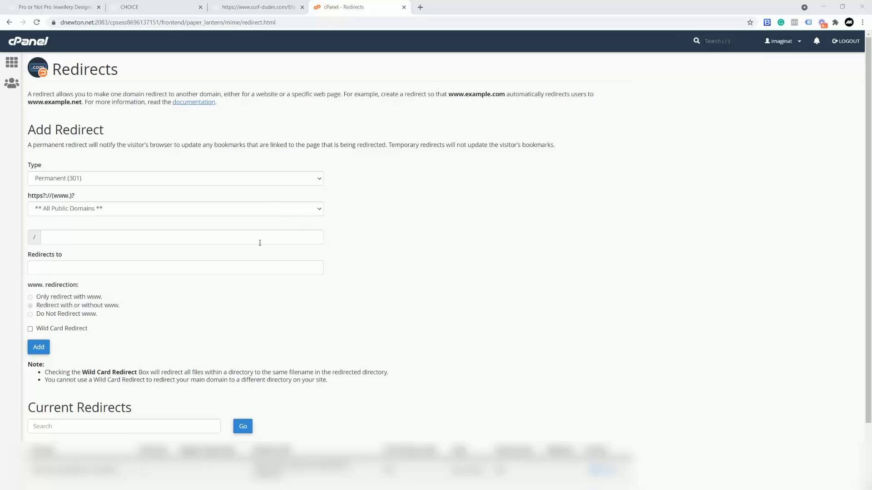
left_click(315, 210)
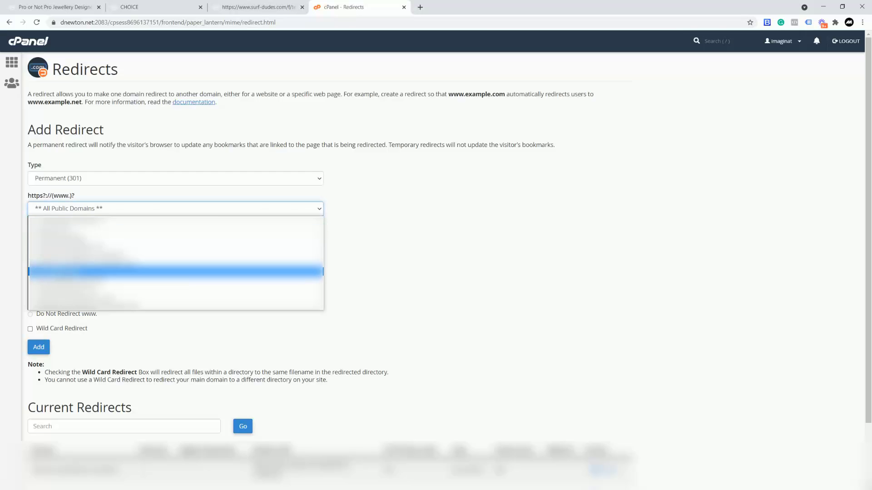
left_click(212, 278)
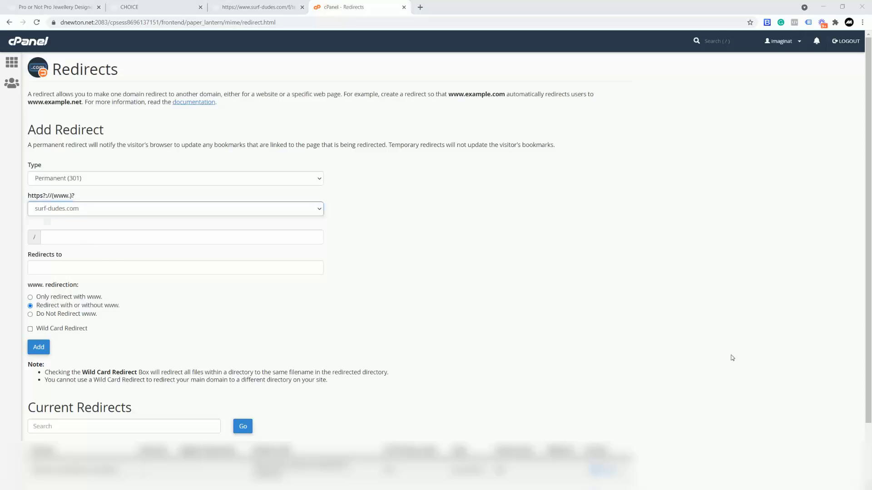
left_click(89, 240)
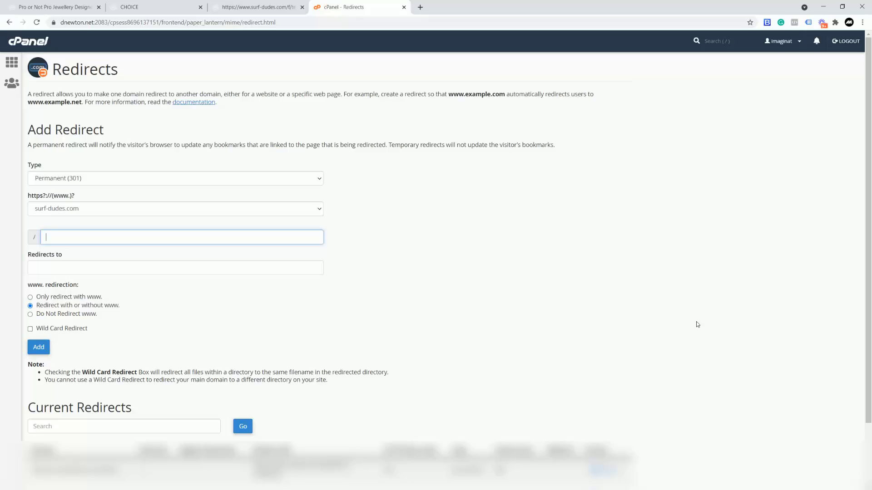
type("prettyfunnel")
left_click(56, 266)
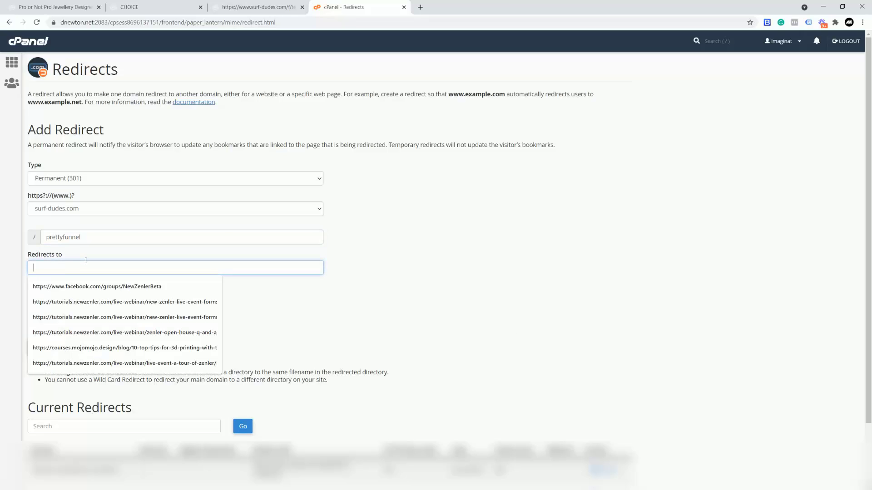
key("ctrl+v")
left_click(286, 294)
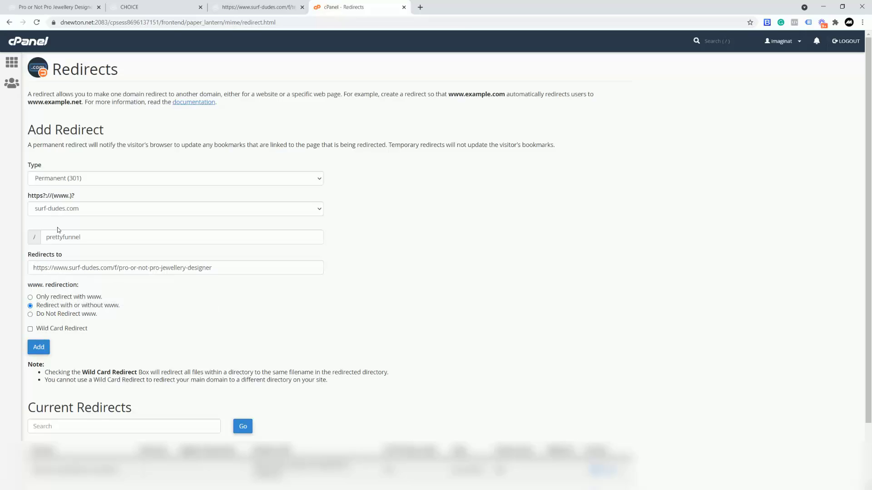
left_click_drag(39, 269, 320, 311)
left_click(40, 272)
left_click(39, 348)
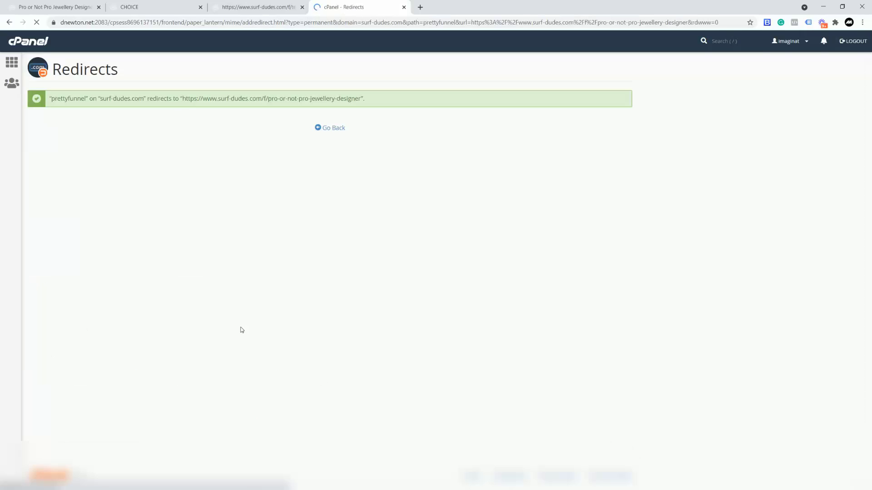
Step: Return to the Redirects page and check the /prettyfunnel entry under Current Redirects
left_click(332, 129)
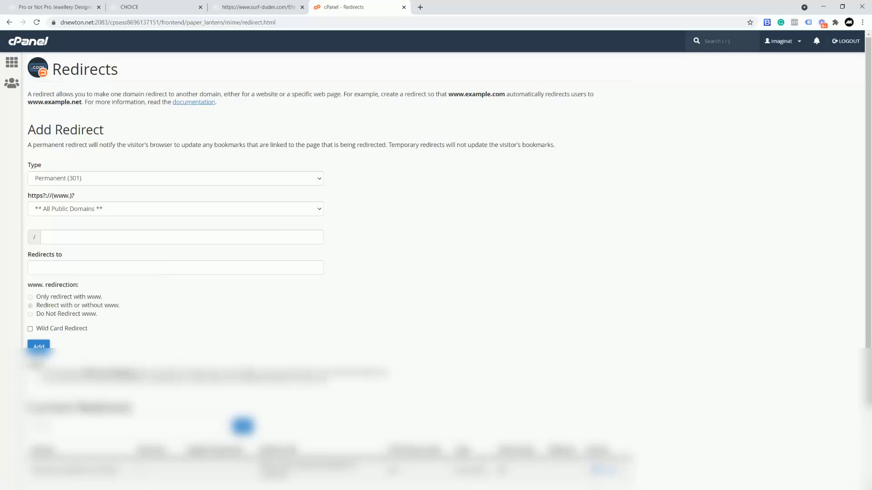
scroll(379, 323, "down", 2)
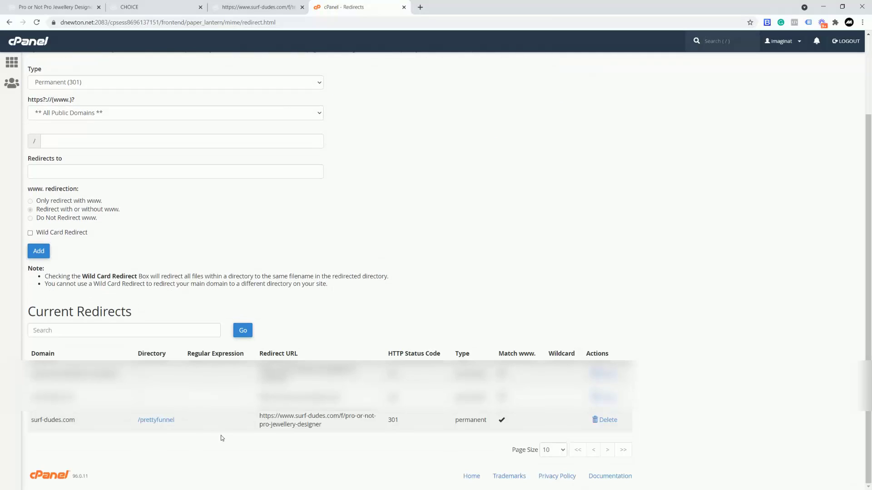
left_click_drag(182, 423, 137, 421)
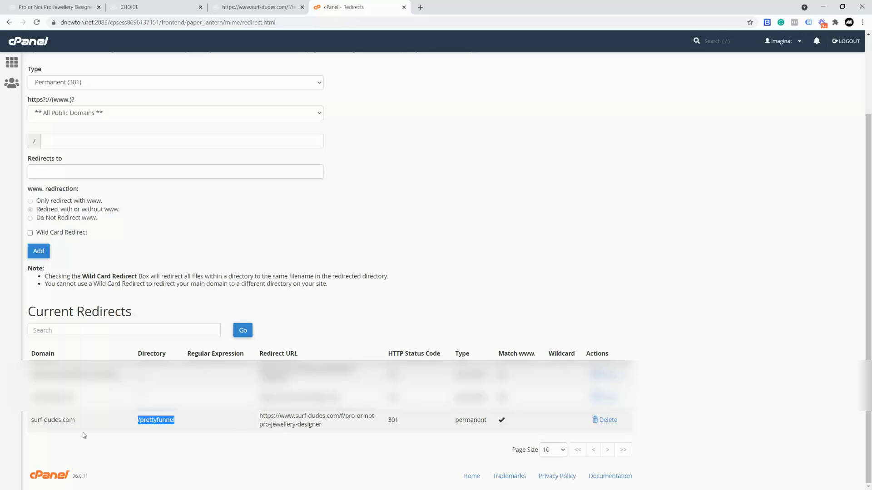
Step: Review the surf-dudes.com entry under Current Redirects and copy its /prettyfunnel directory path
left_click(33, 421)
left_click_drag(33, 422, 78, 421)
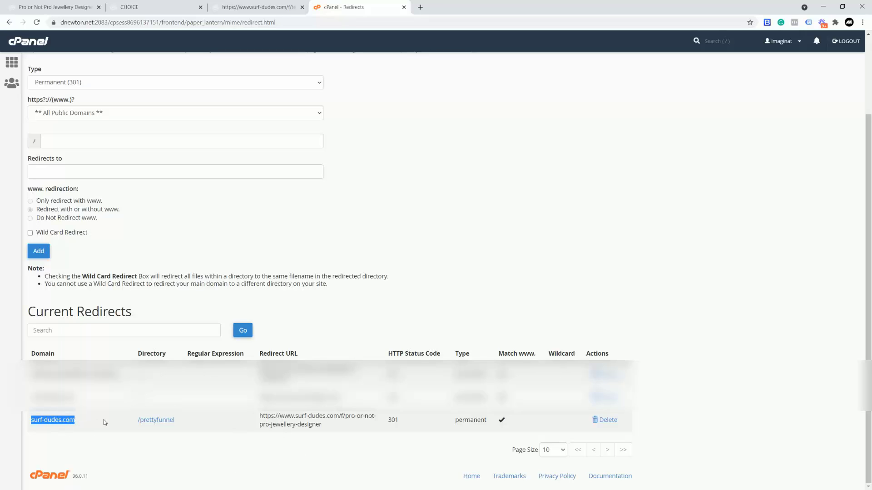
left_click(186, 424)
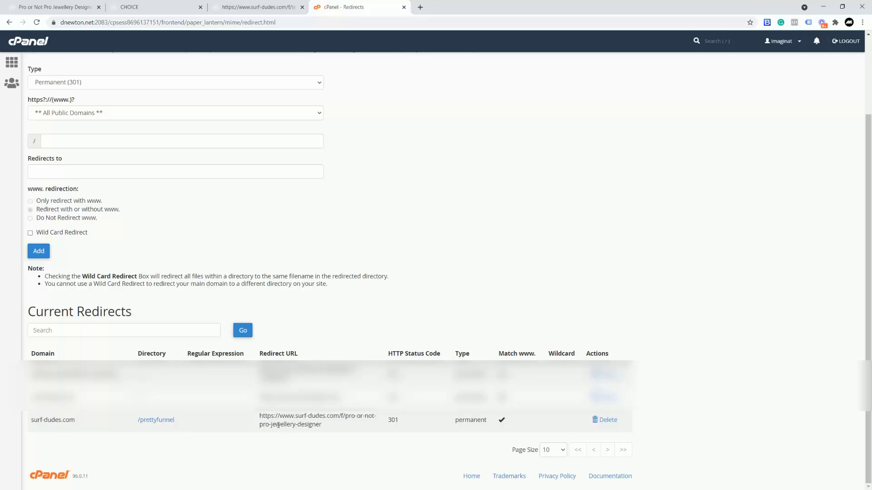
left_click_drag(195, 425, 136, 421)
key("ctrl+c")
Step: Test the redirect by loading surf-dudes.com/prettyfunnel in place of the open funnel page's address, and check the resulting URL
left_click(258, 7)
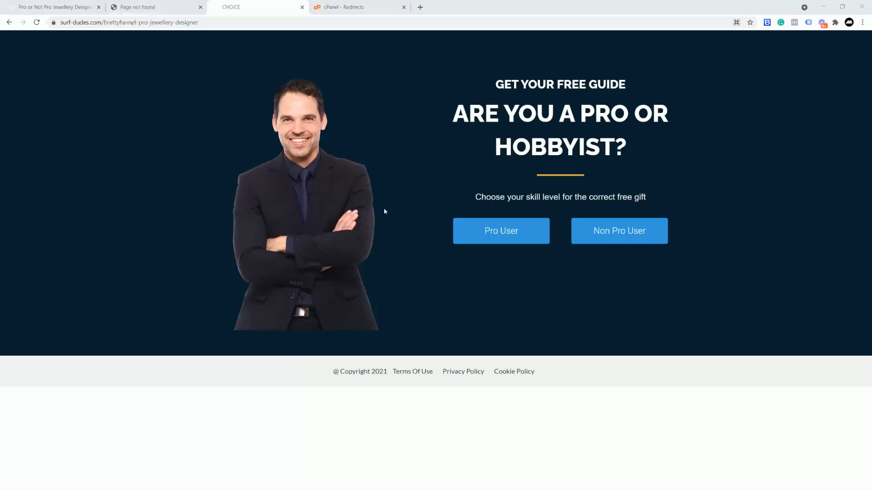
left_click(90, 23)
left_click(91, 25)
left_click_drag(96, 22, 58, 34)
key("BackSpace")
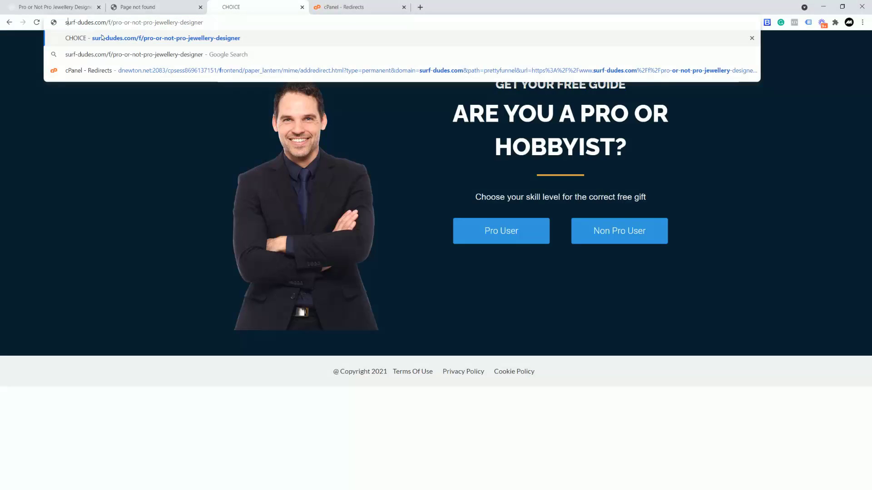
left_click_drag(107, 22, 324, 22)
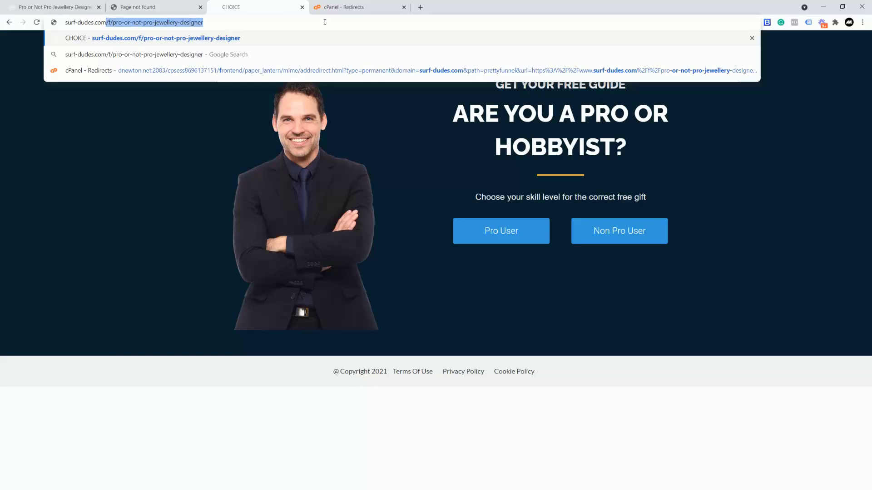
key("ctrl+v")
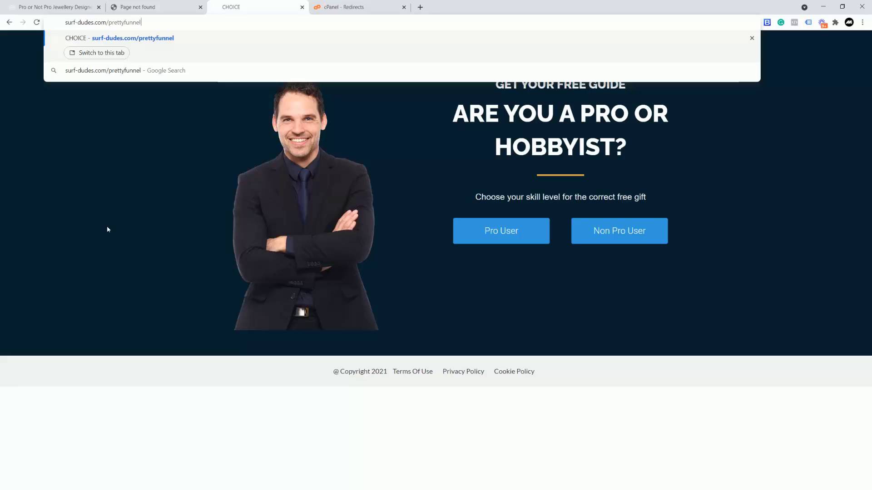
key("Return")
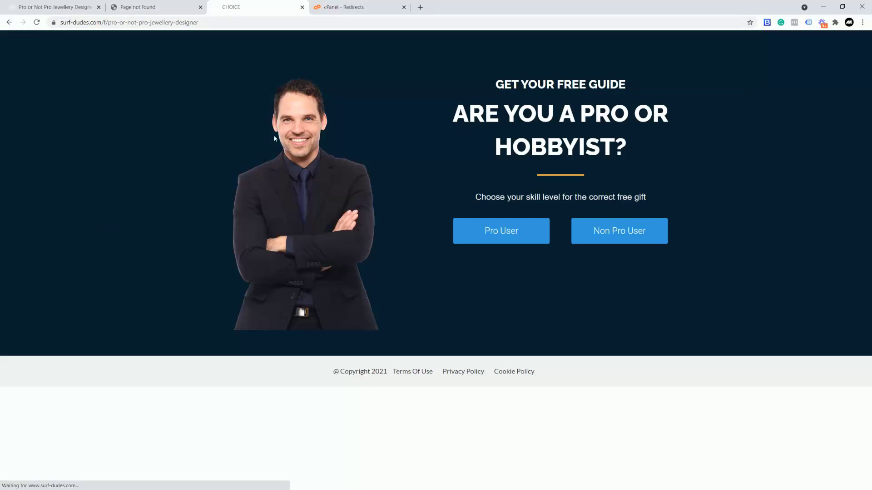
left_click_drag(88, 23, 286, 96)
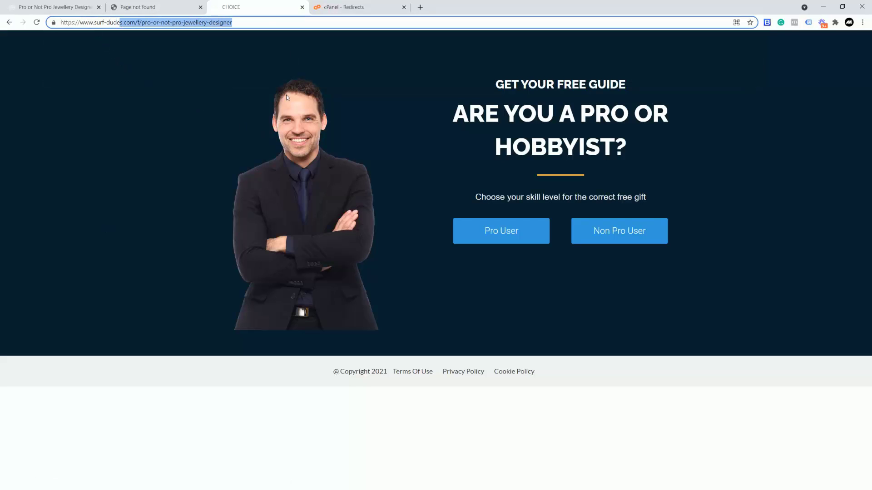
Step: Open an incognito window, load surf-dudes.com/prettyfunnel there, and check the address it resolves to
left_click(862, 23)
left_click(799, 55)
type("surf")
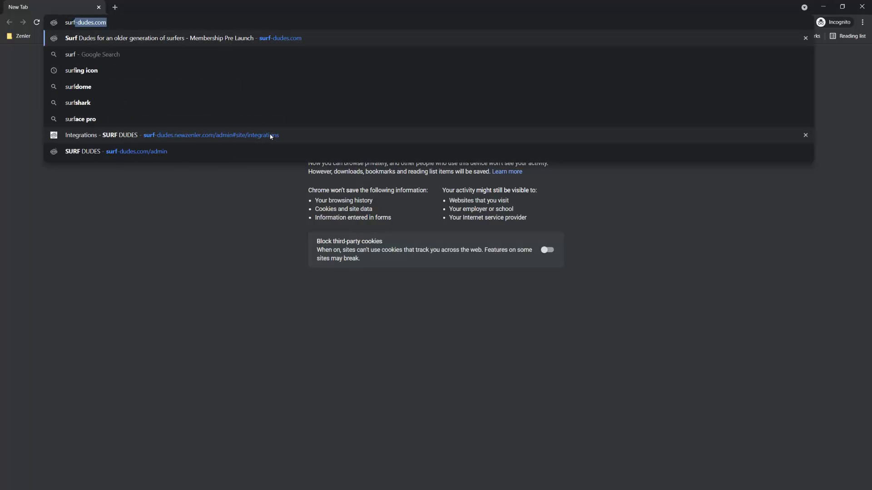
type("-")
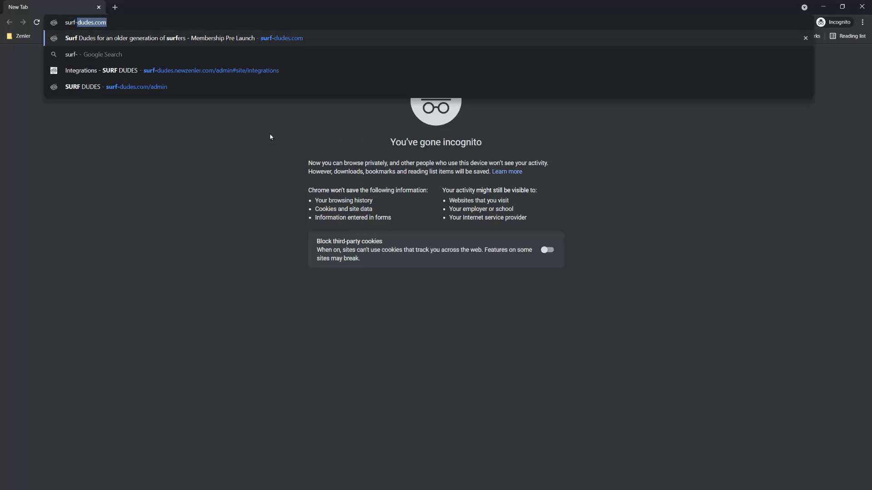
type("dudes.com")
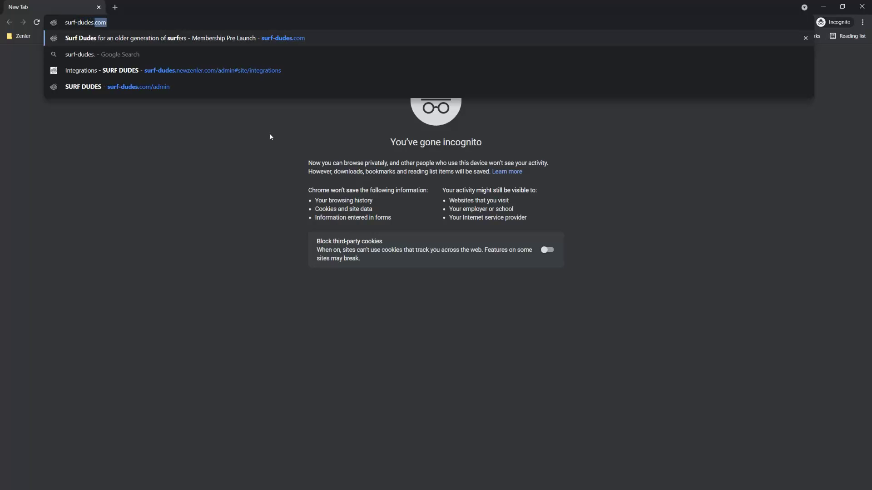
type("//prettyfunnel")
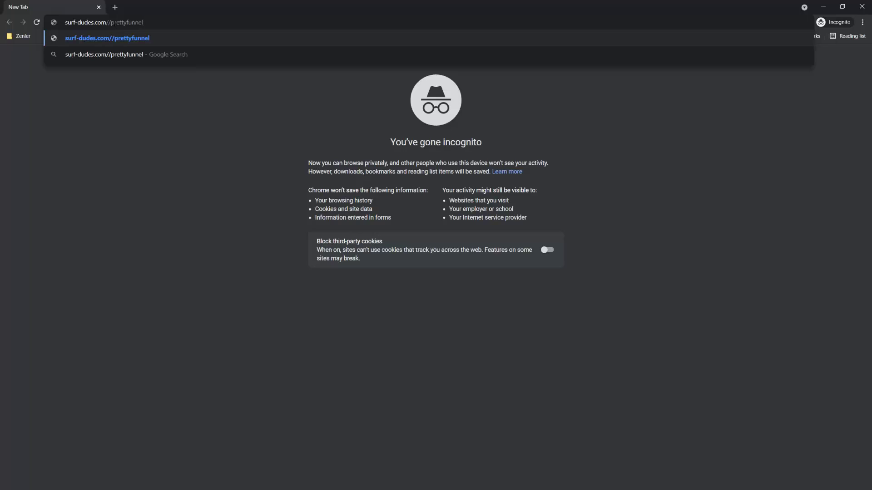
key("BackSpace")
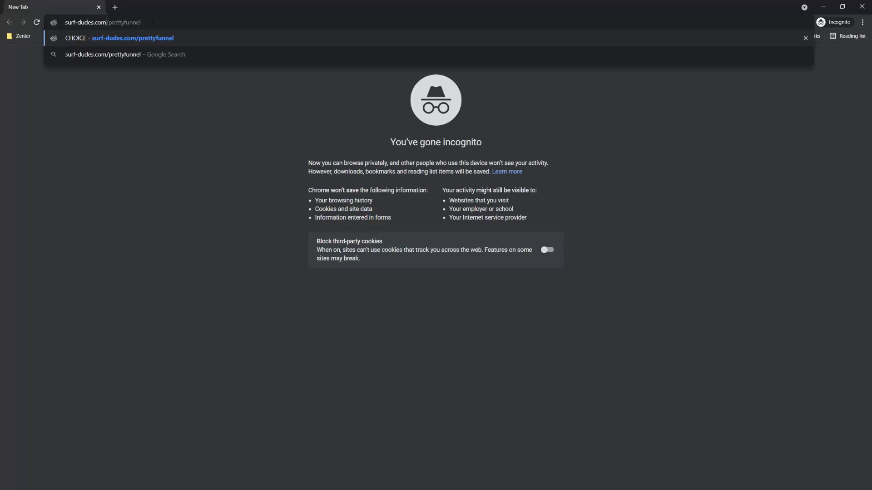
key("ctrl+a")
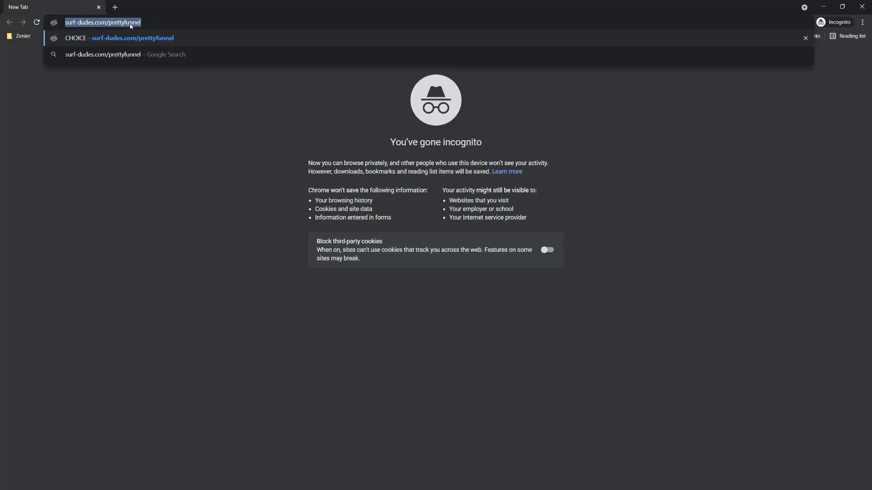
left_click(187, 25)
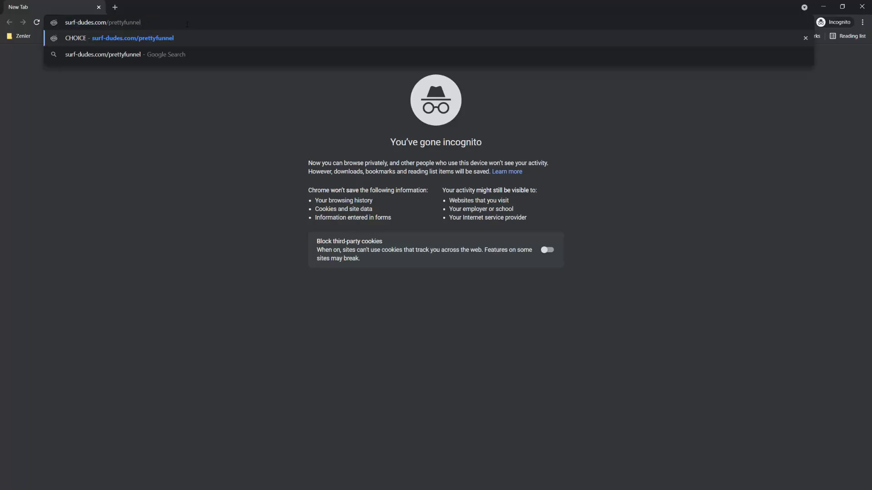
key("Return")
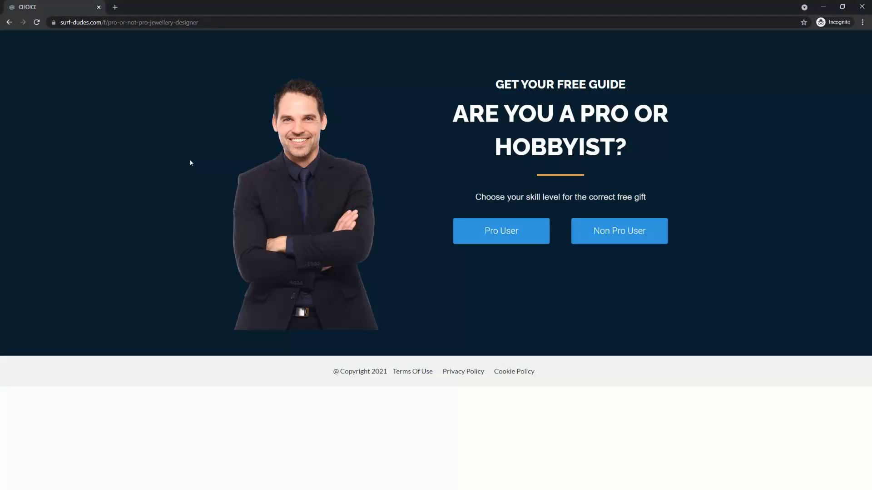
left_click(191, 22)
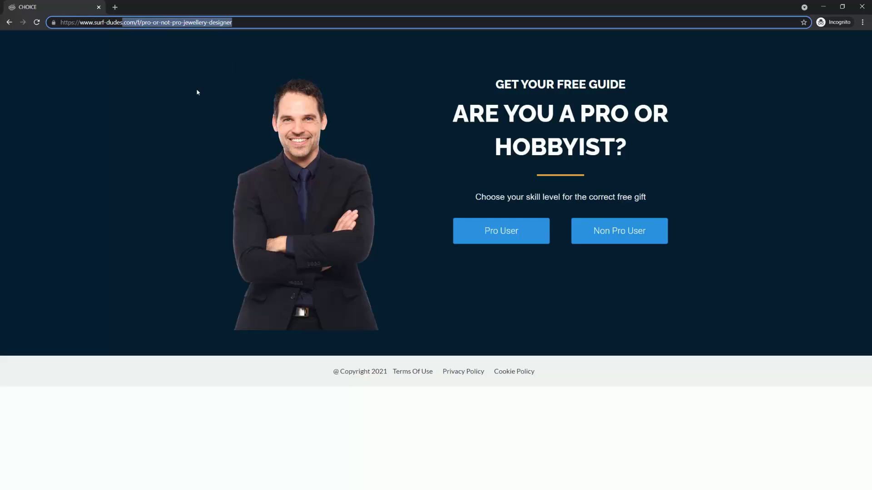
left_click(184, 99)
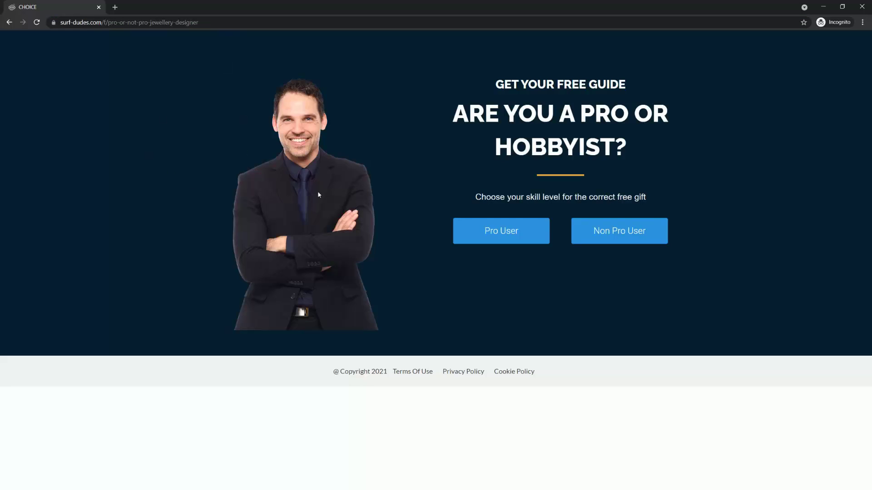